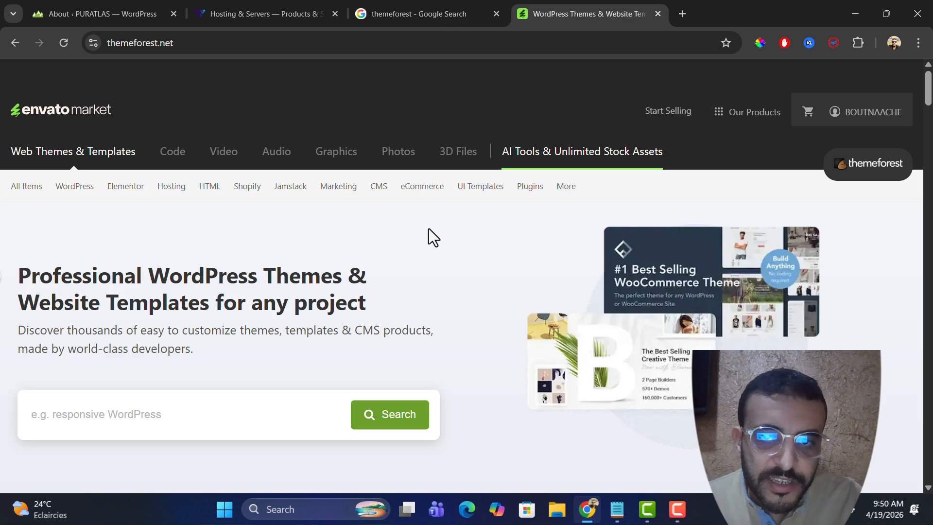
# - Open the account's Downloads page on ThemeForest and dismiss the feedback survey
pyautogui.scroll(-1, 428, 228)
pyautogui.scroll(-4, 429, 229)
pyautogui.scroll(5, 429, 228)
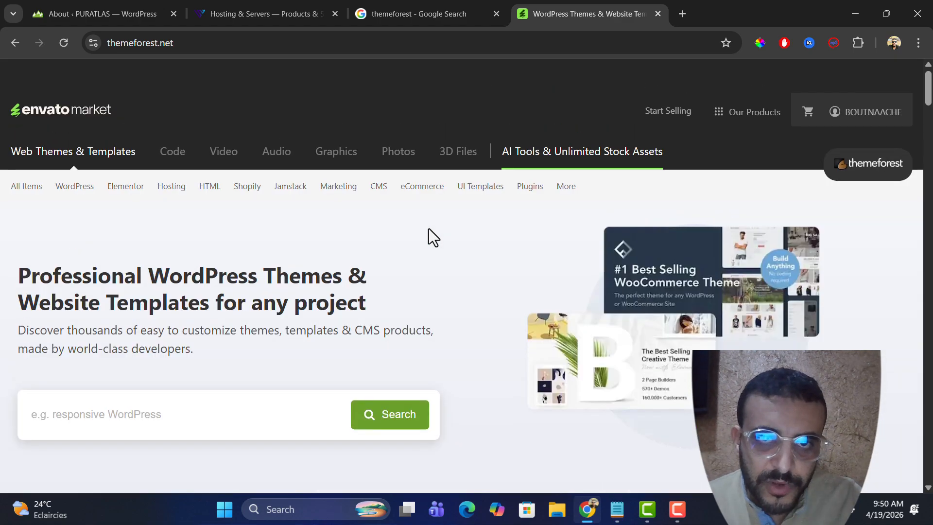
pyautogui.moveTo(834, 120)
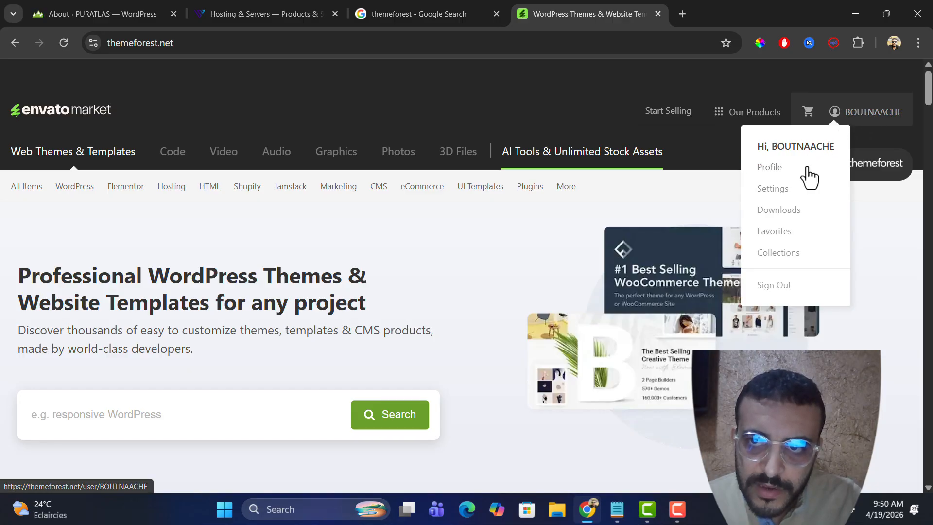
pyautogui.click(777, 212)
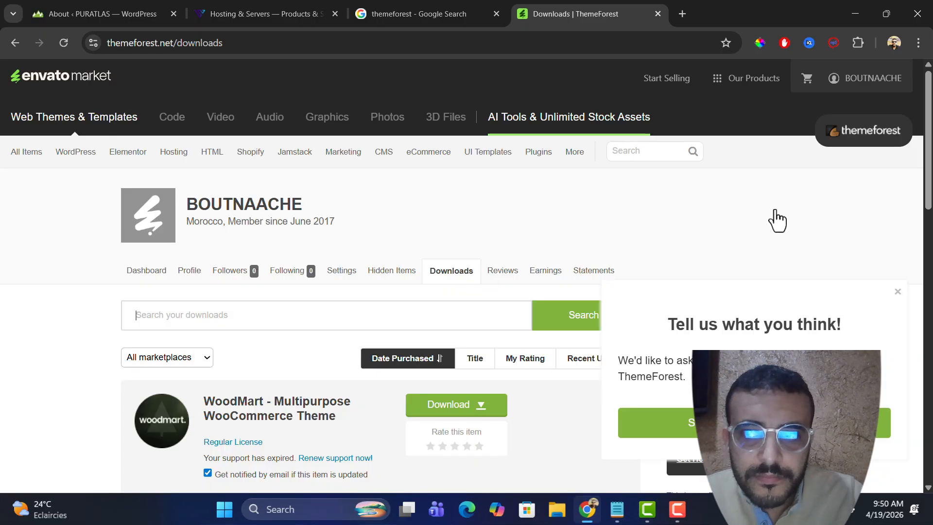
pyautogui.click(898, 293)
pyautogui.scroll(-2, 481, 426)
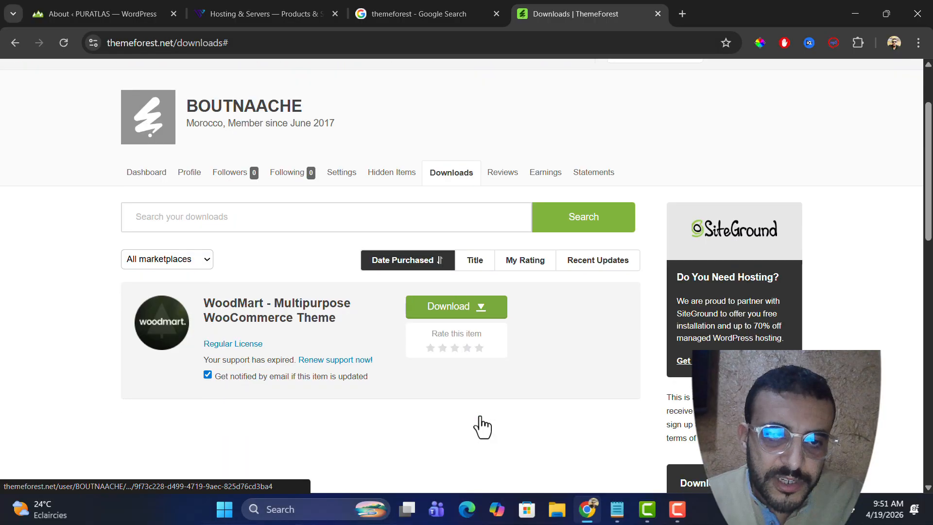
# - Download only the installable WordPress file of the WoodMart theme and save the zip in the Downloads folder
pyautogui.scroll(-1, 345, 350)
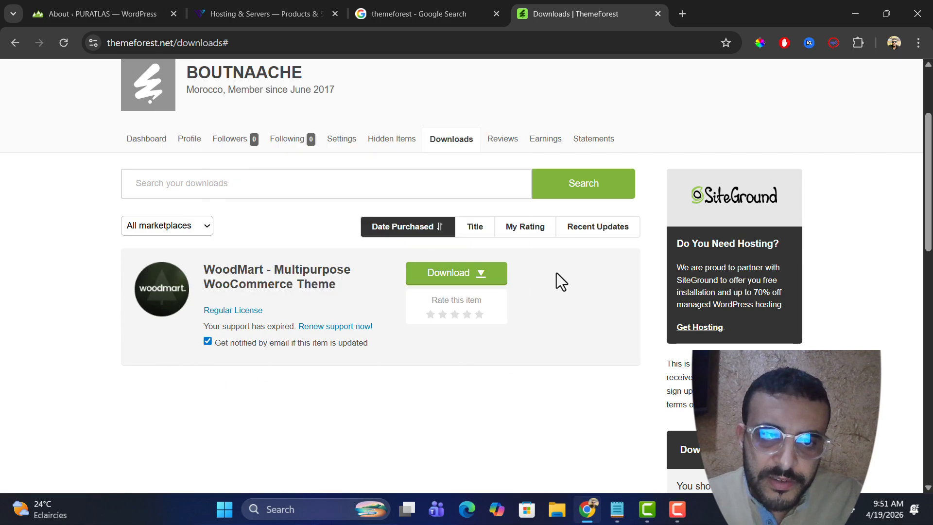
pyautogui.click(455, 276)
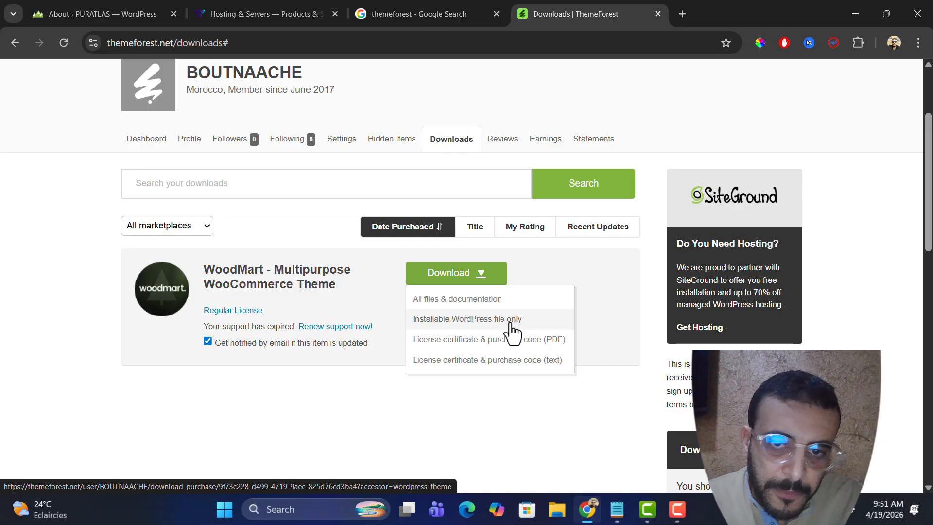
pyautogui.click(462, 323)
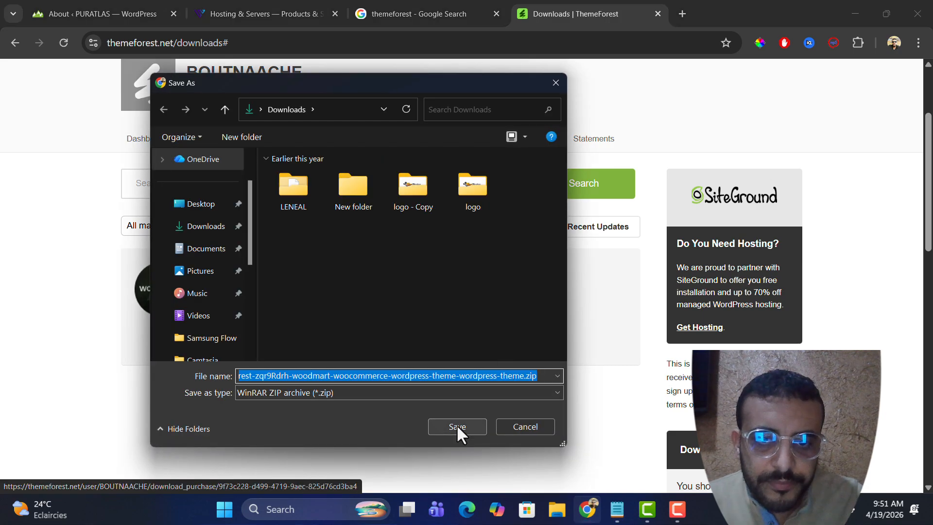
pyautogui.click(456, 425)
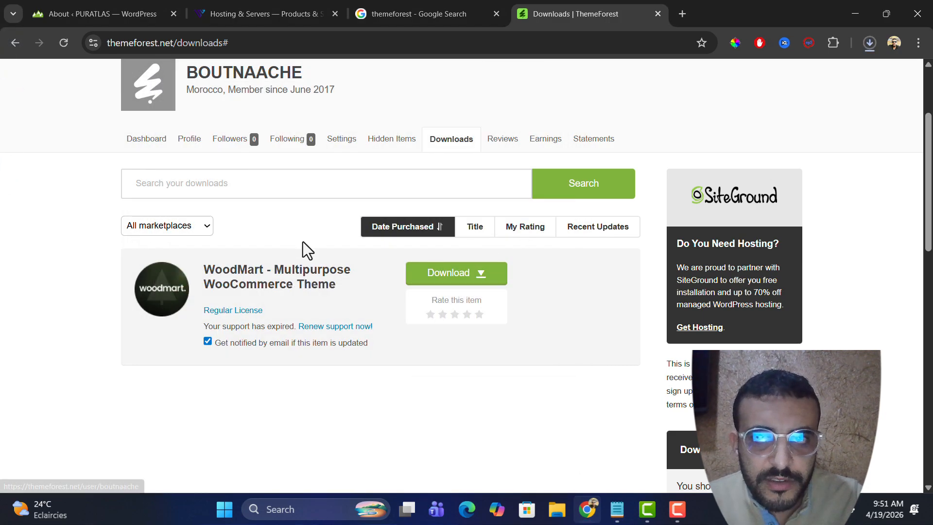
# - Download WoodMart's license certificate and purchase code as a text file and save it in the Downloads folder
pyautogui.click(481, 276)
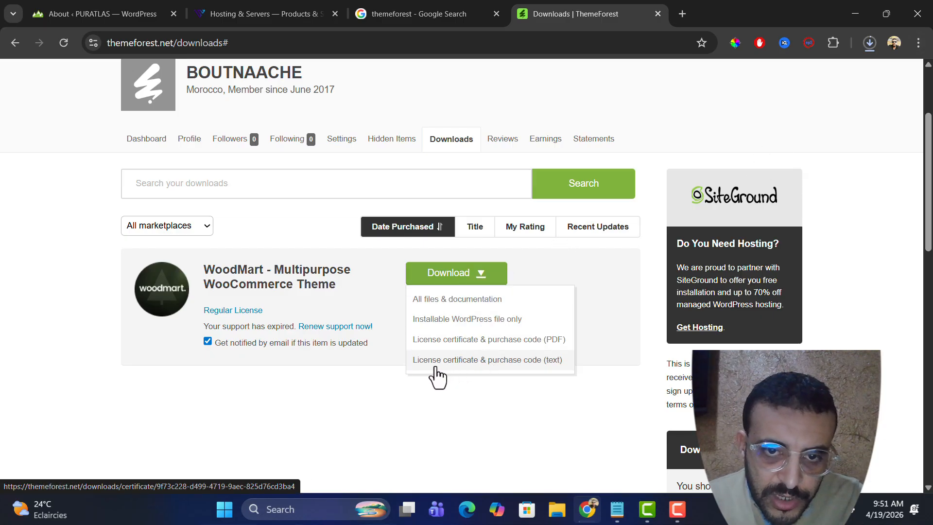
pyautogui.click(520, 360)
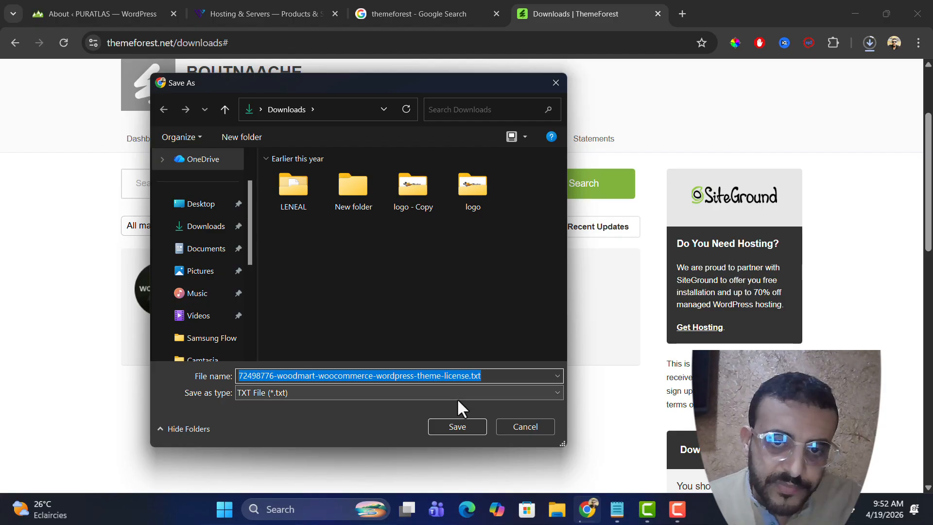
pyautogui.click(451, 426)
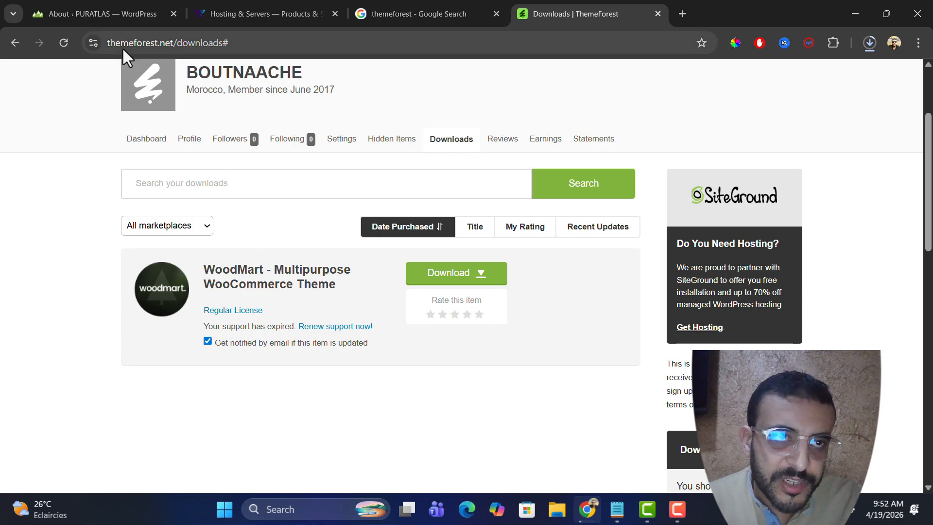
# - Switch to the PURATLAS WordPress admin and open the theme upload form for adding a new theme
pyautogui.moveTo(95, 1)
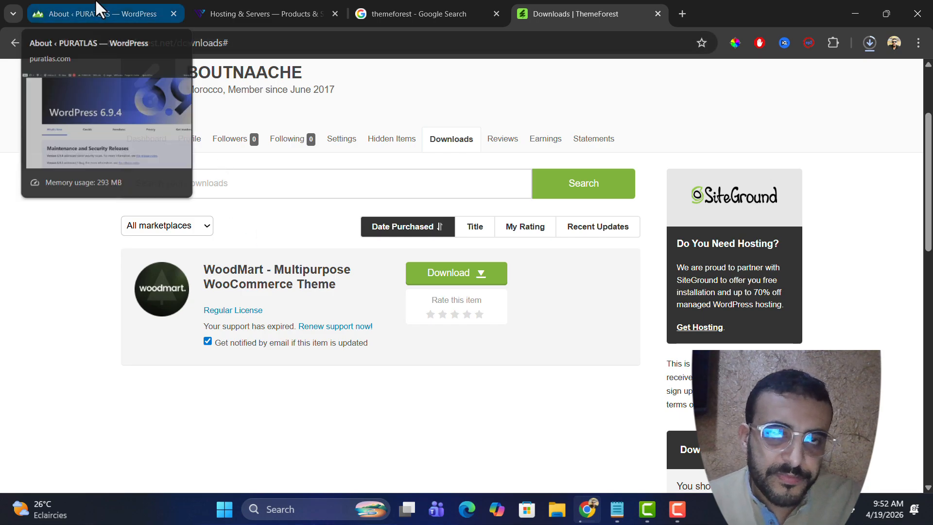
pyautogui.click(95, 1)
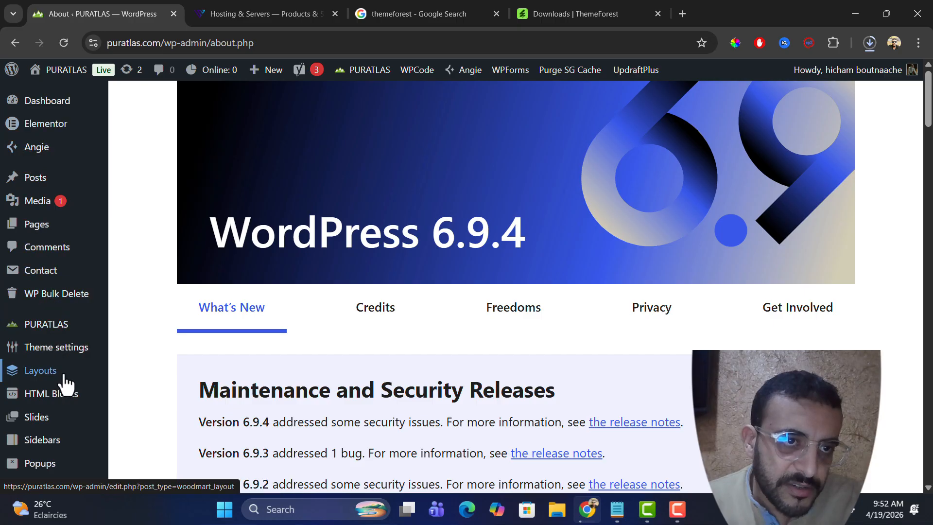
pyautogui.scroll(-4, 62, 382)
pyautogui.scroll(-4, 63, 384)
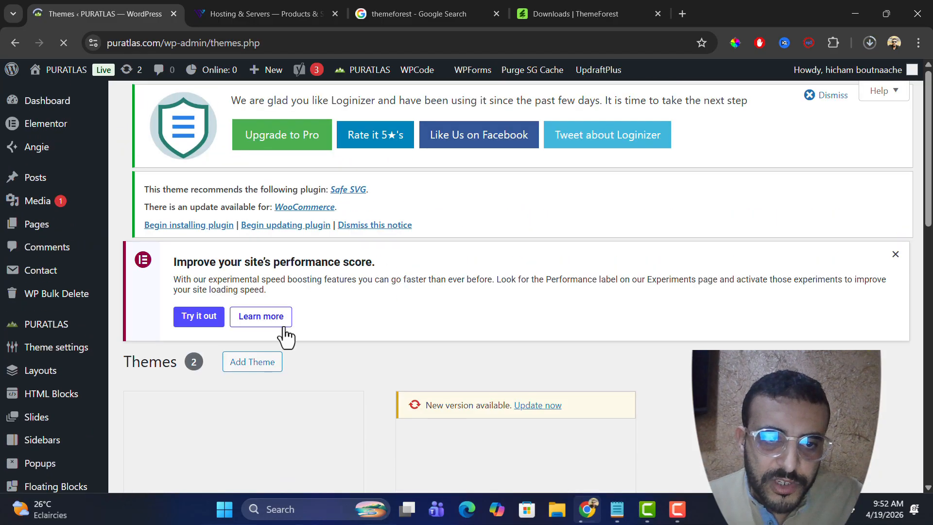
pyautogui.click(256, 370)
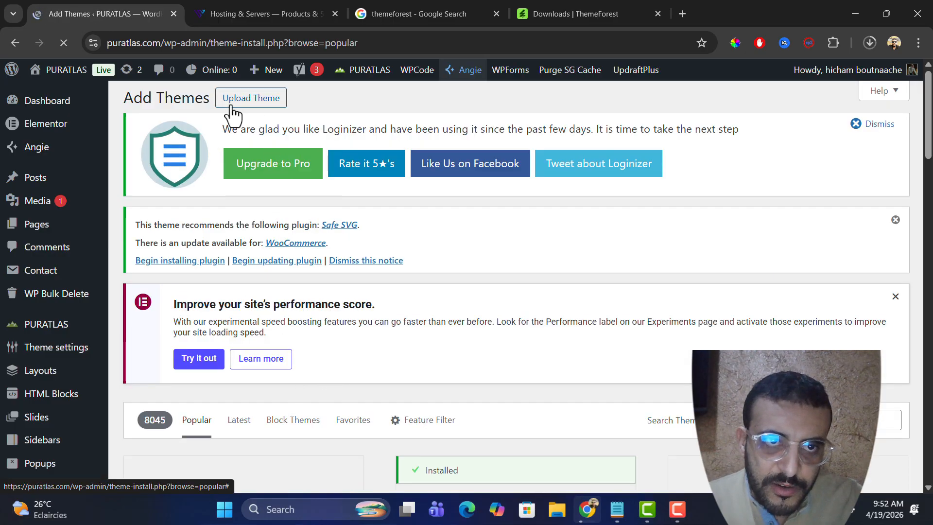
pyautogui.click(275, 107)
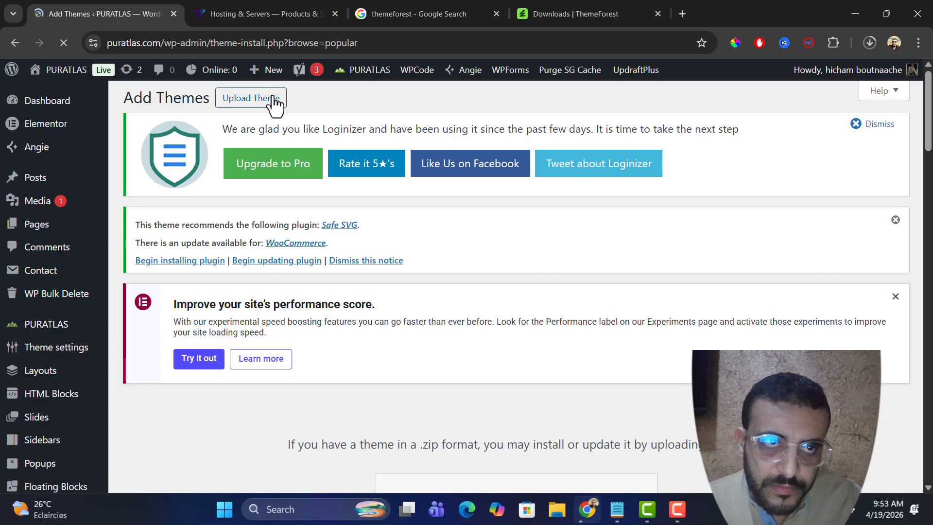
pyautogui.scroll(-2, 377, 227)
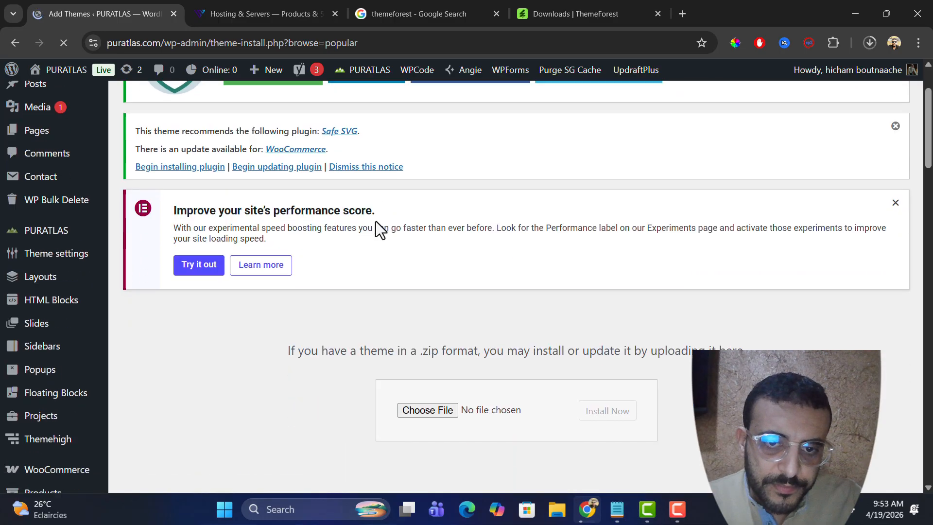
pyautogui.scroll(-1, 375, 221)
pyautogui.scroll(2, 375, 221)
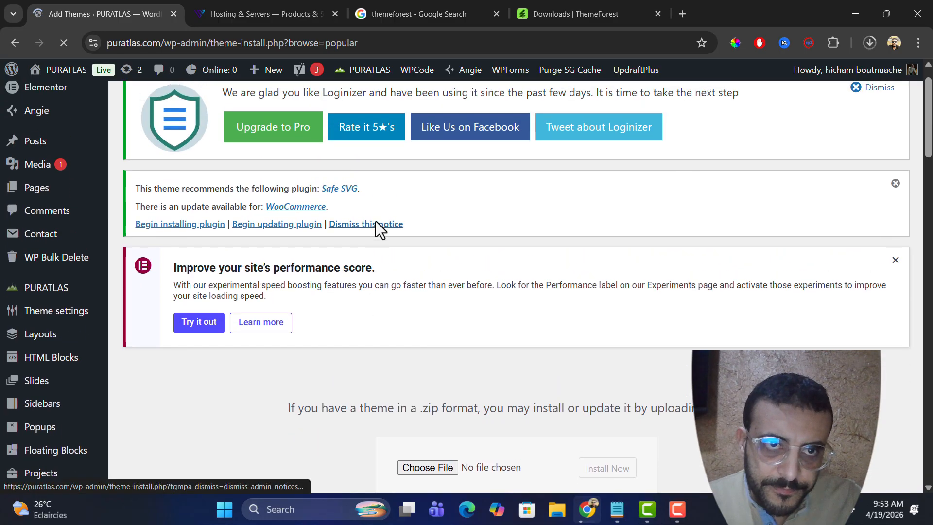
pyautogui.scroll(-1, 375, 220)
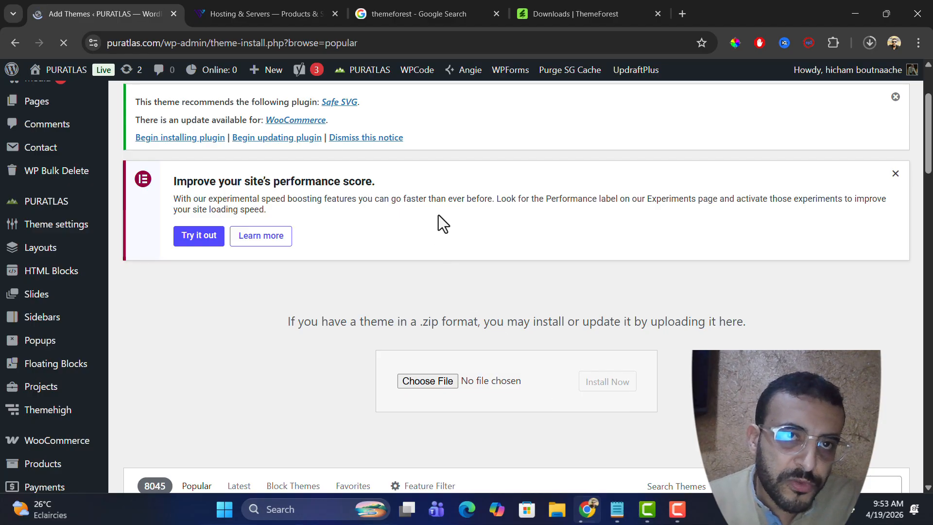
# - Switch to the Verpex hosting products page and log in to the control panel of the aria.ma web hosting
pyautogui.click(255, 14)
pyautogui.scroll(-3, 338, 327)
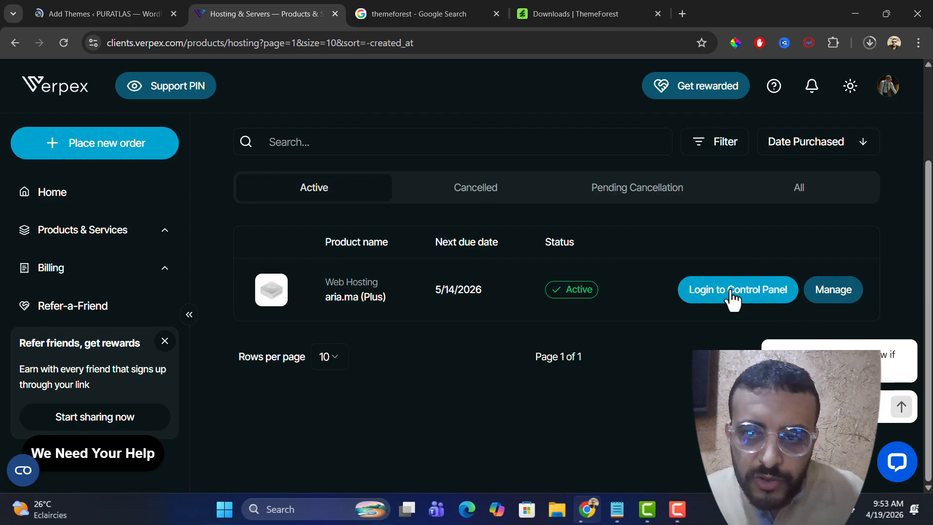
pyautogui.click(755, 294)
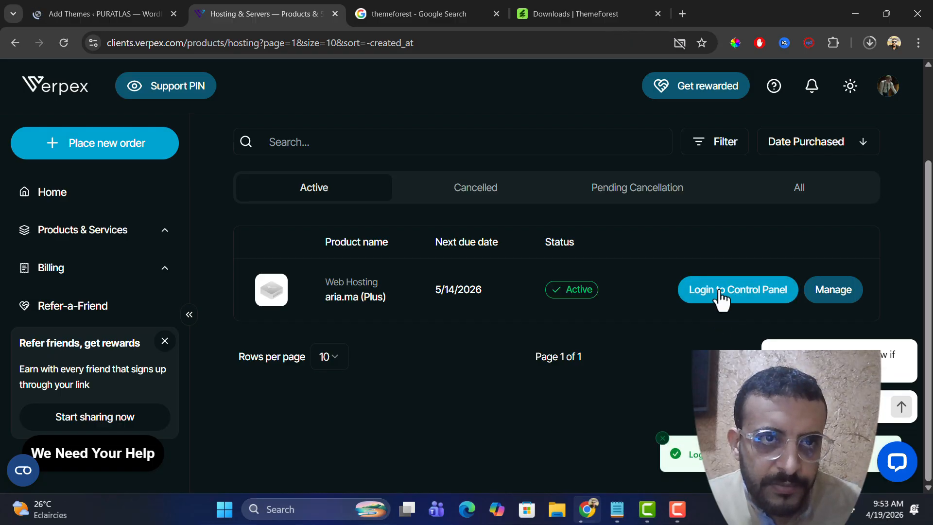
pyautogui.click(721, 292)
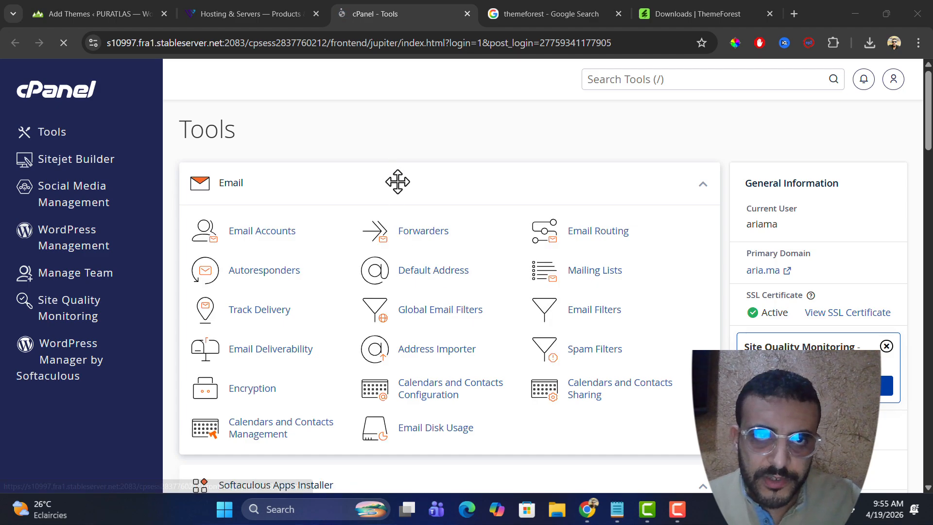
# - Find the Files tools in cPanel and open File Manager
pyautogui.scroll(-2, 492, 281)
pyautogui.scroll(-6, 495, 282)
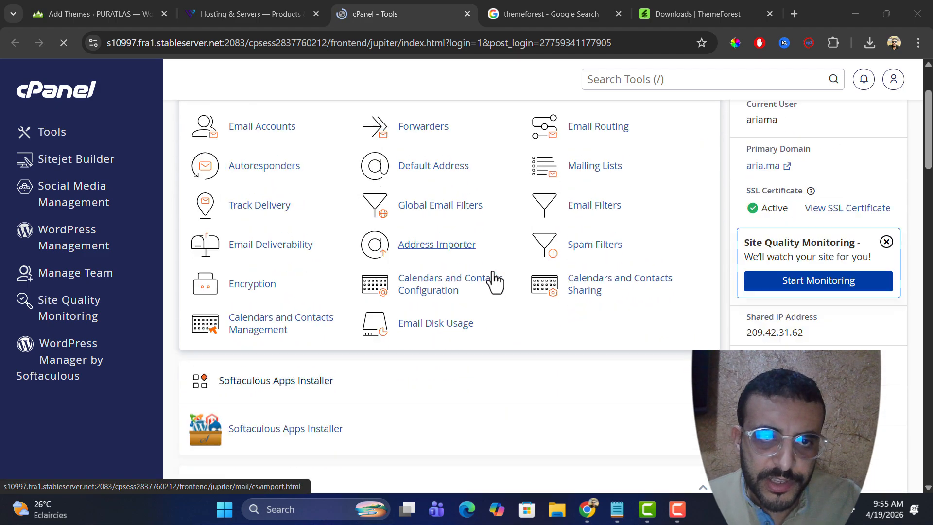
pyautogui.scroll(-6, 495, 281)
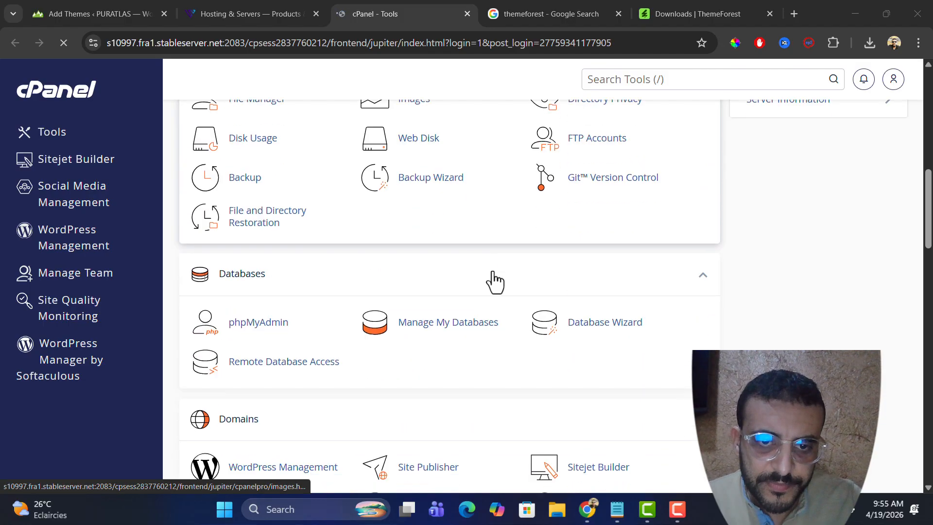
pyautogui.scroll(5, 495, 282)
pyautogui.scroll(2, 495, 282)
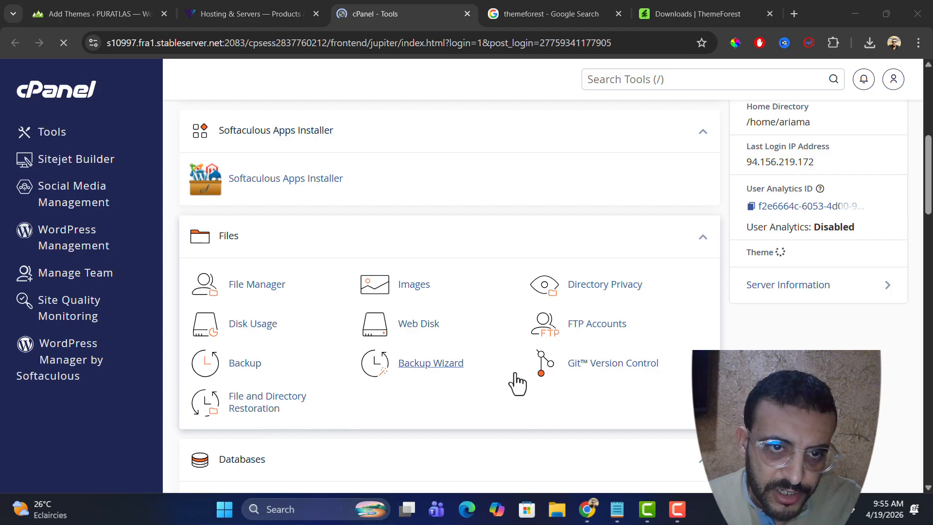
pyautogui.click(262, 289)
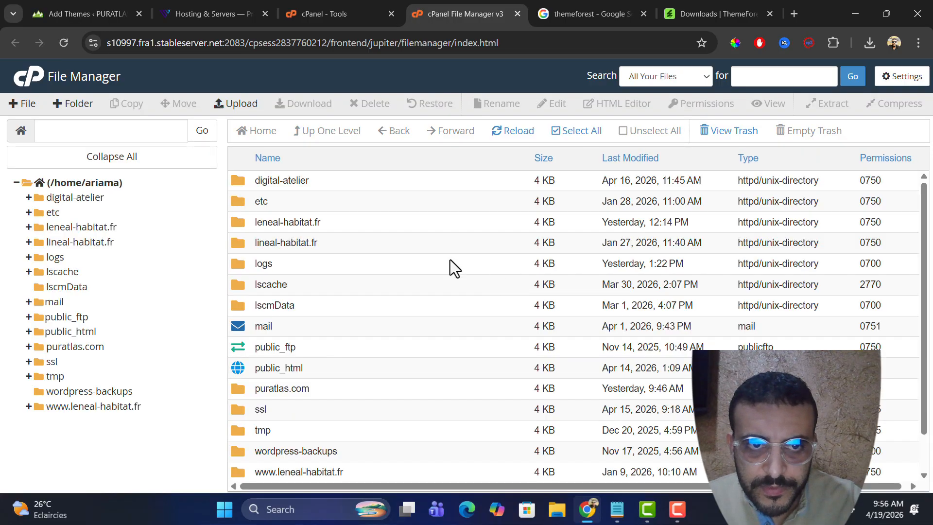
# - Go to the public_html/wp-content/themes folder in File Manager
pyautogui.doubleClick(254, 371)
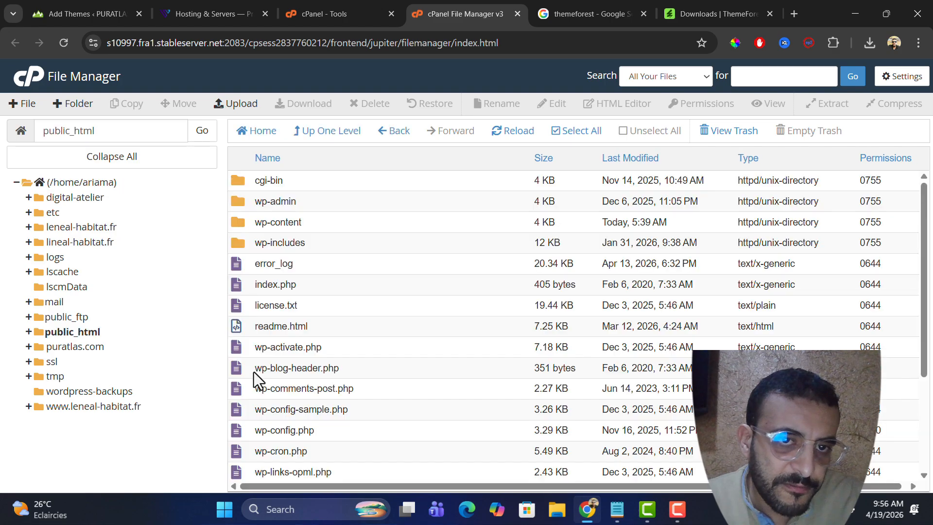
pyautogui.doubleClick(246, 223)
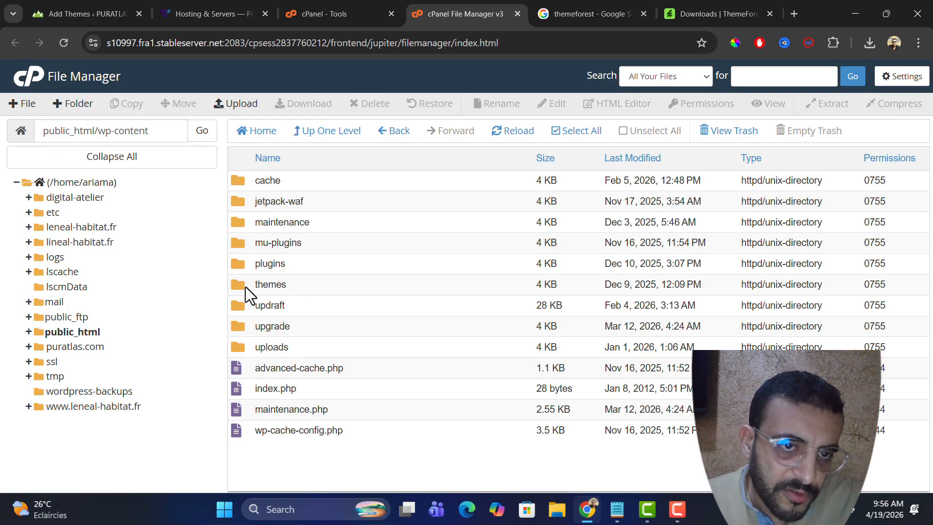
pyautogui.doubleClick(246, 287)
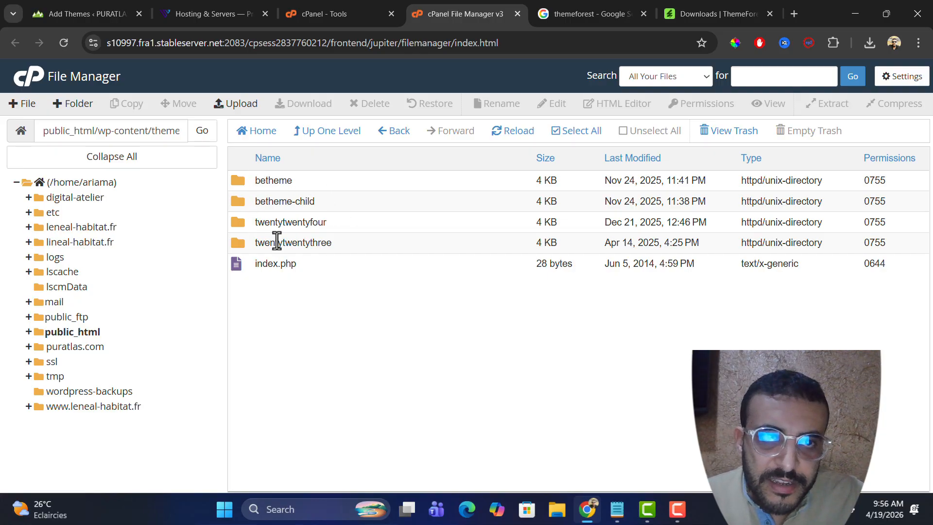
# - Open the upload page for the themes folder, bring up file selection, and close the page without uploading
pyautogui.click(240, 107)
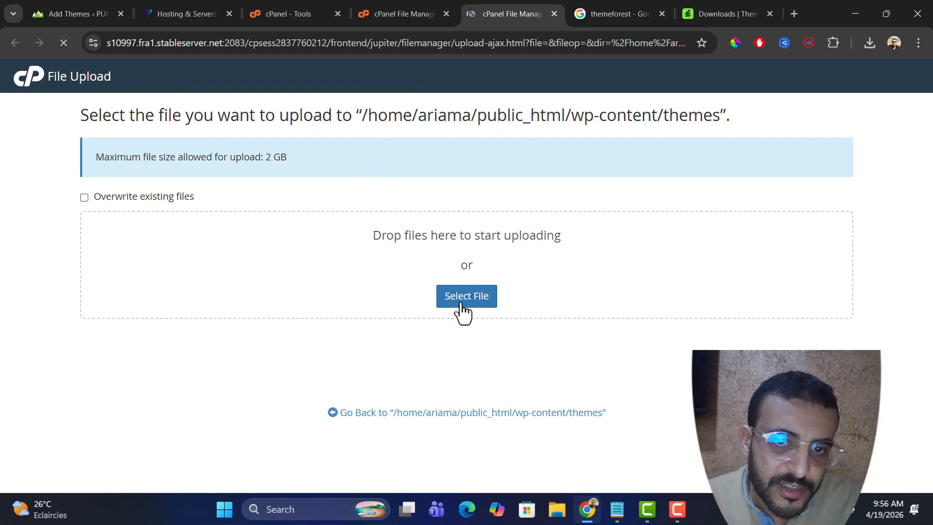
pyautogui.click(460, 304)
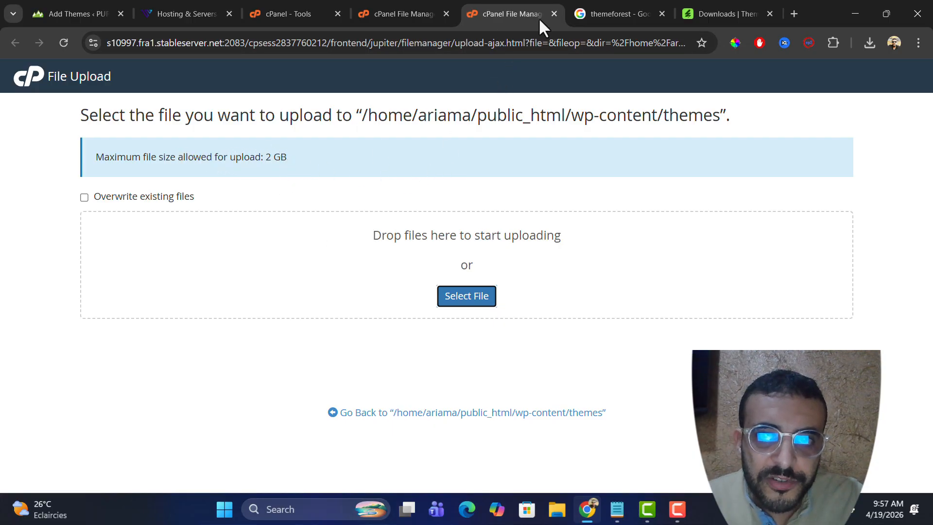
pyautogui.click(553, 14)
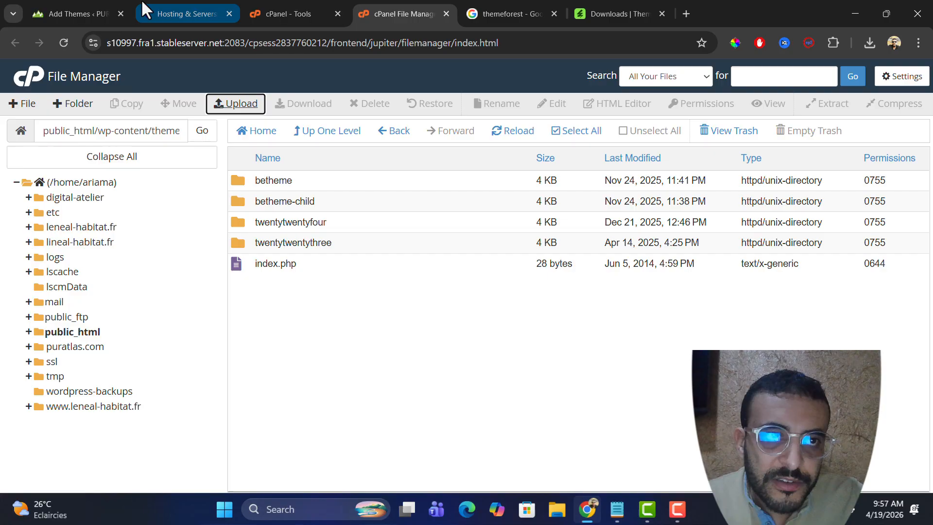
# - Return to the PURATLAS WordPress admin and open the Themes page under Appearance
pyautogui.click(75, 2)
pyautogui.moveTo(35, 471)
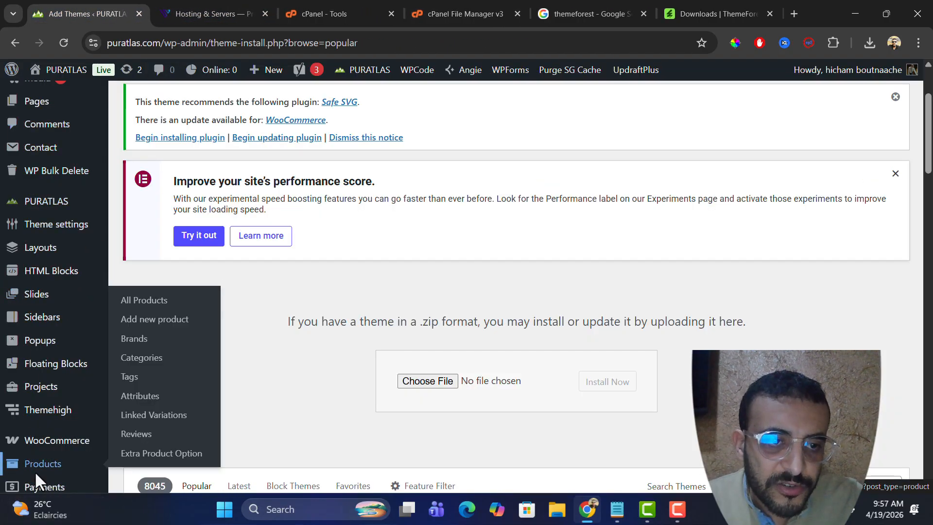
pyautogui.scroll(-6, 28, 388)
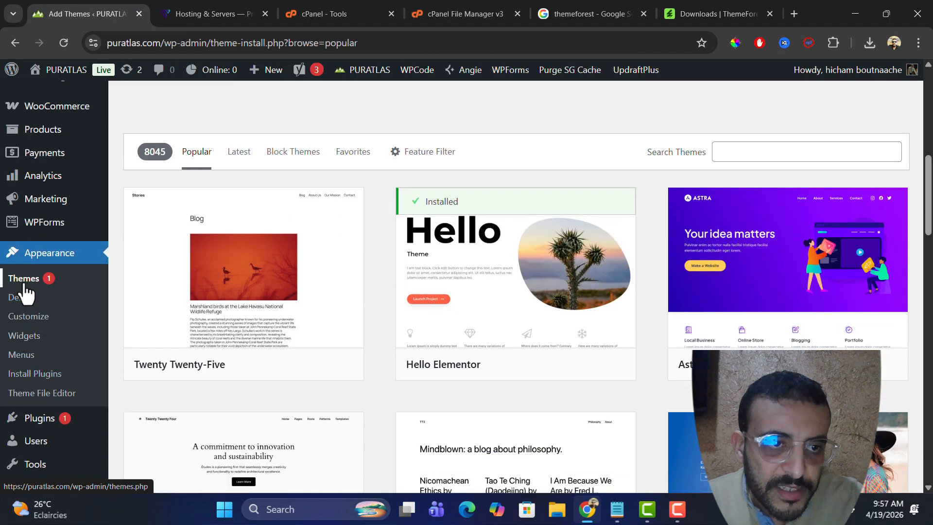
pyautogui.click(25, 285)
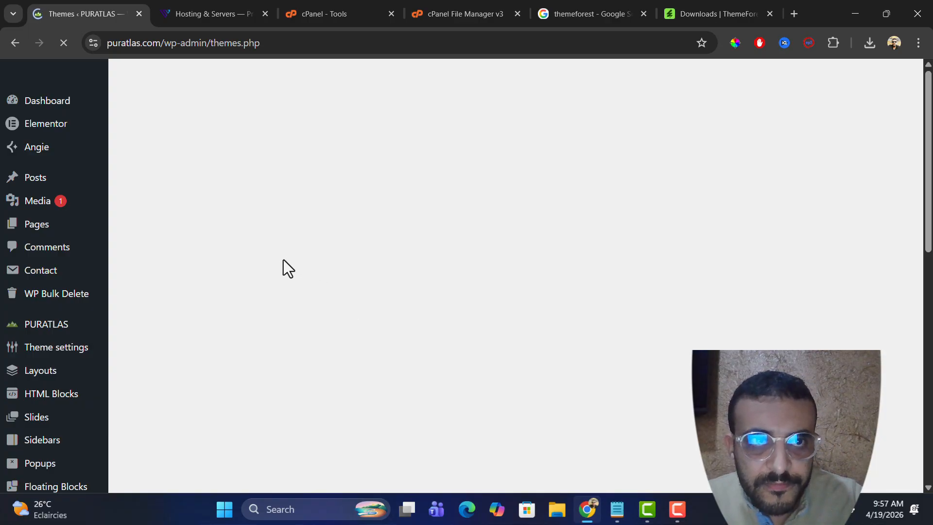
# - Review the installed themes in WordPress, and check WoodMart's download options on the ThemeForest Downloads page without downloading anything
pyautogui.scroll(-4, 286, 266)
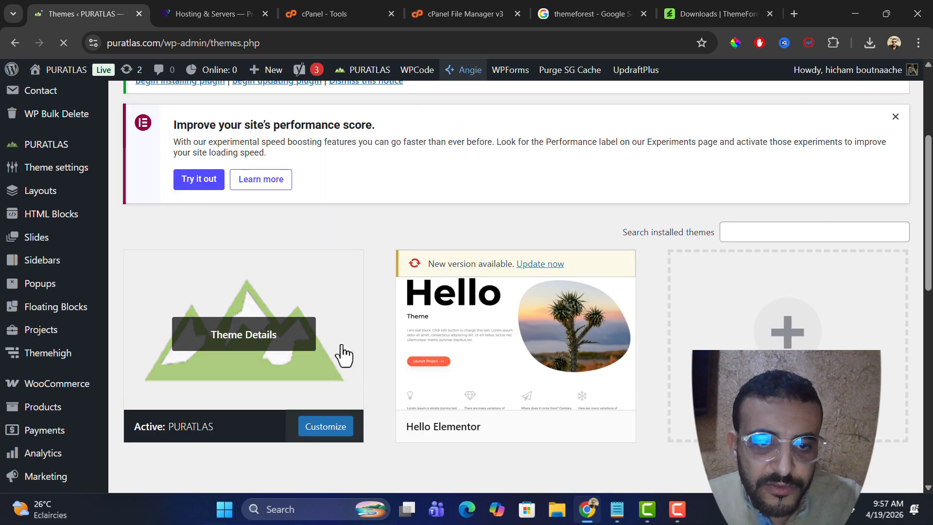
pyautogui.moveTo(568, 422)
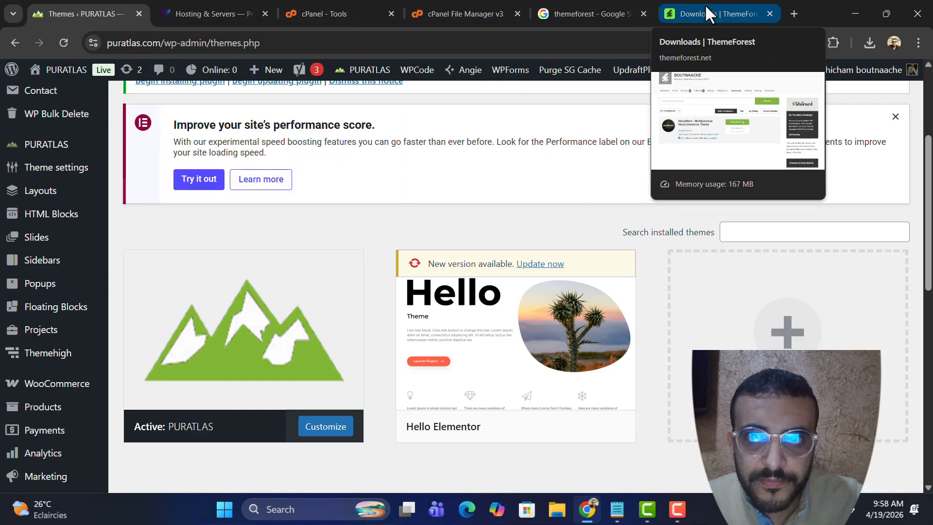
pyautogui.click(706, 7)
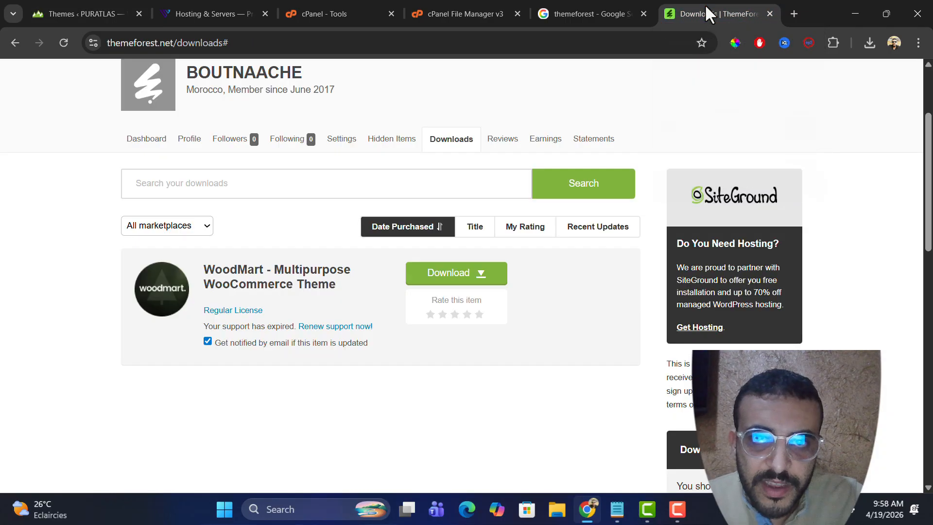
pyautogui.click(458, 290)
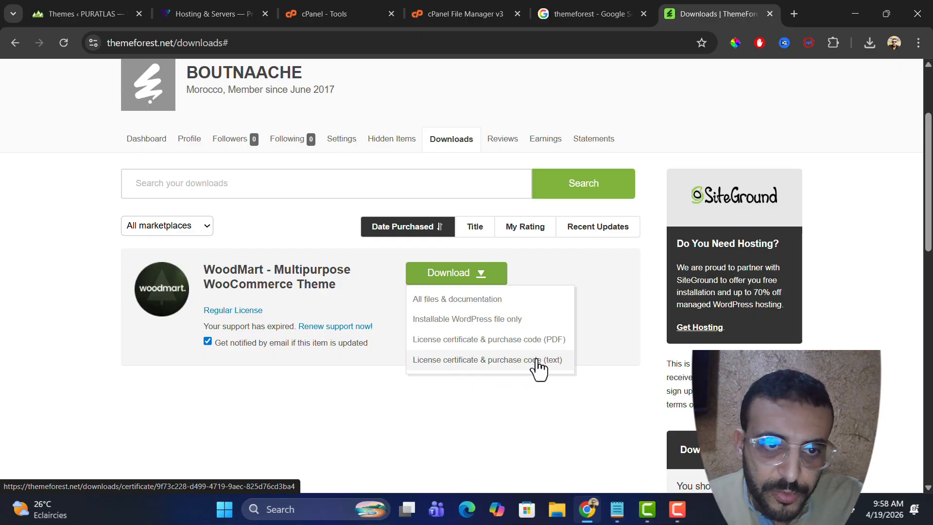
pyautogui.click(504, 421)
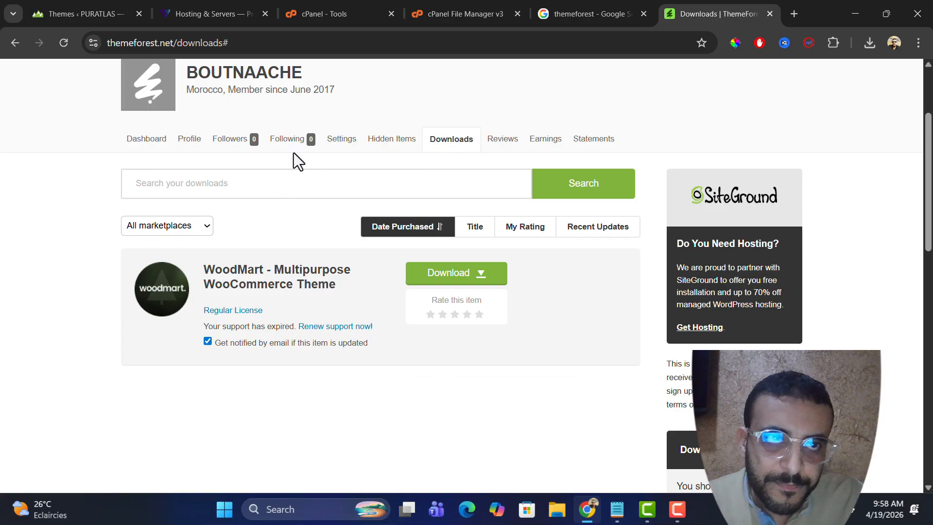
pyautogui.moveTo(102, 2)
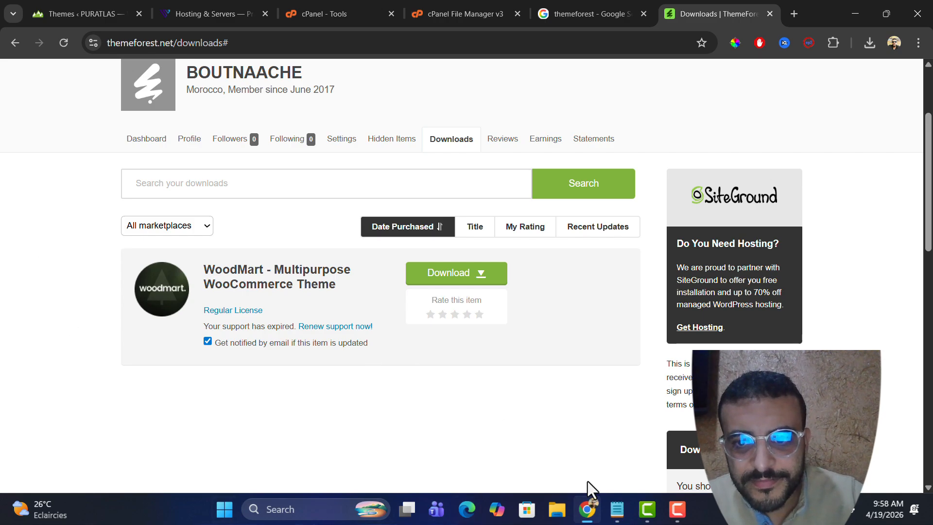
pyautogui.click(680, 509)
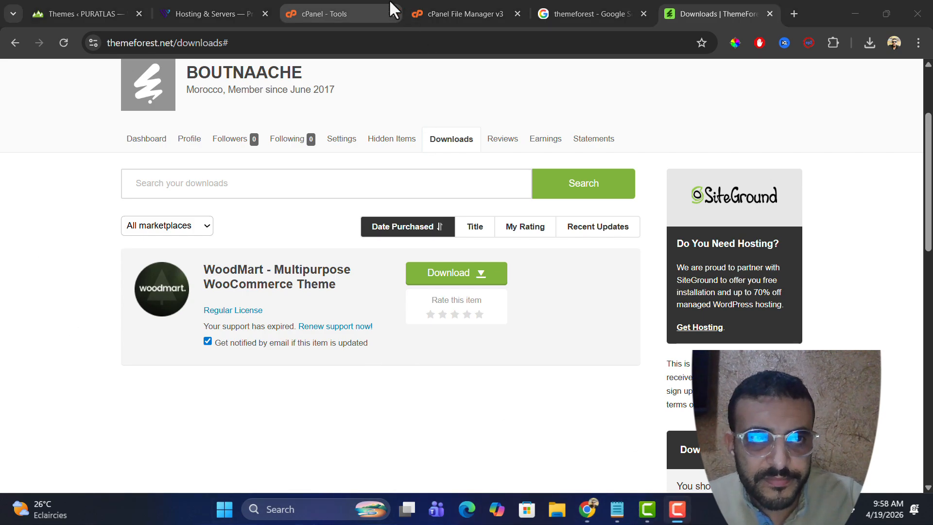